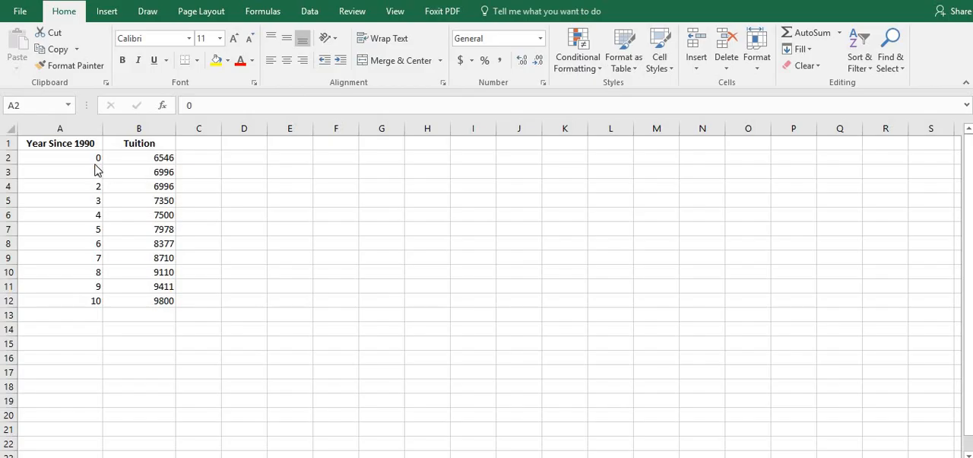
Select the Year Since 1990 and Tuition data in A2:B12.
key(ctrl+shift+End)
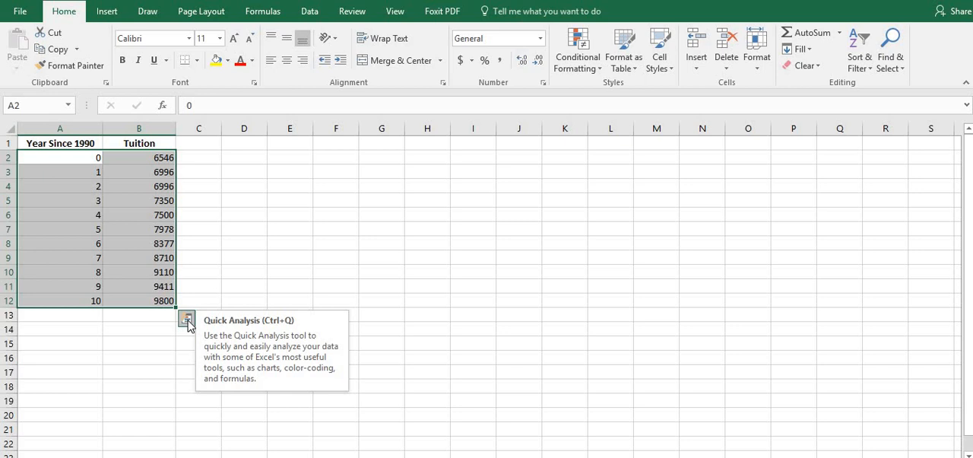
From Quick Analysis charts, reach All Charts and choose the X Y (Scatter) type.
click(187, 319)
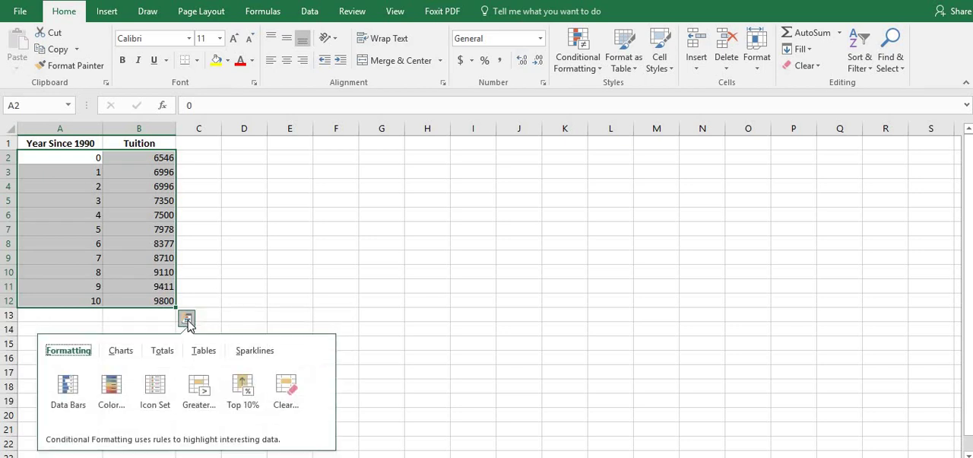
click(122, 351)
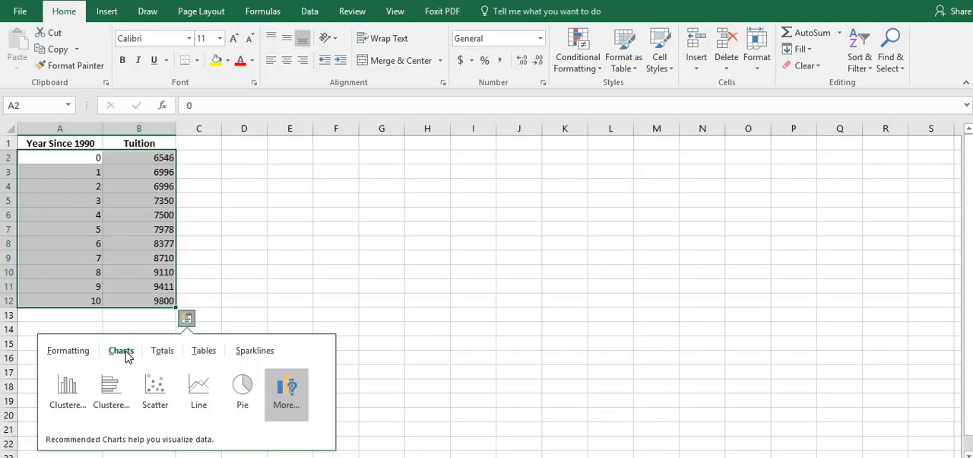
click(289, 391)
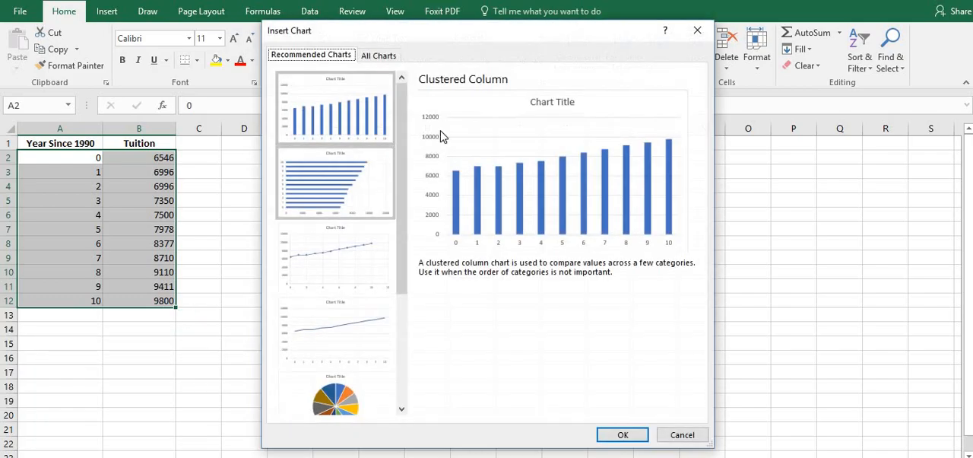
click(379, 56)
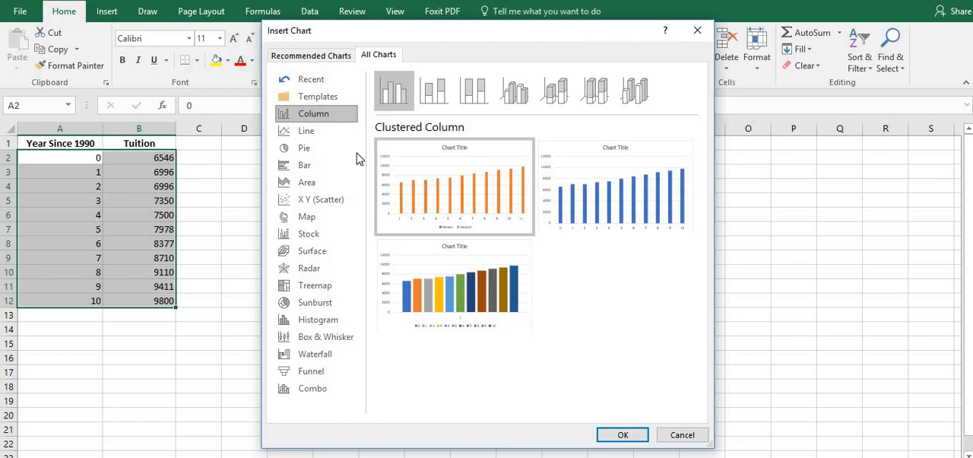
click(321, 200)
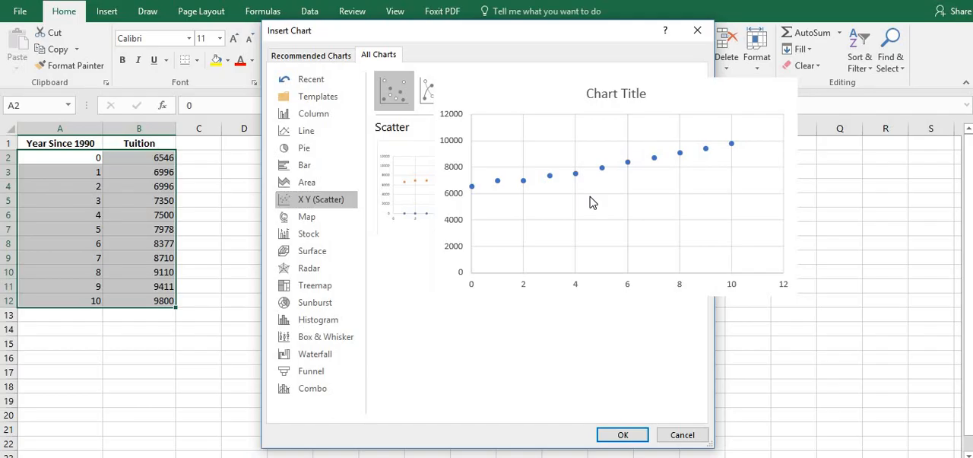
Insert the scatter chart and bring up the Quick Layout presets on the Design tab.
click(622, 434)
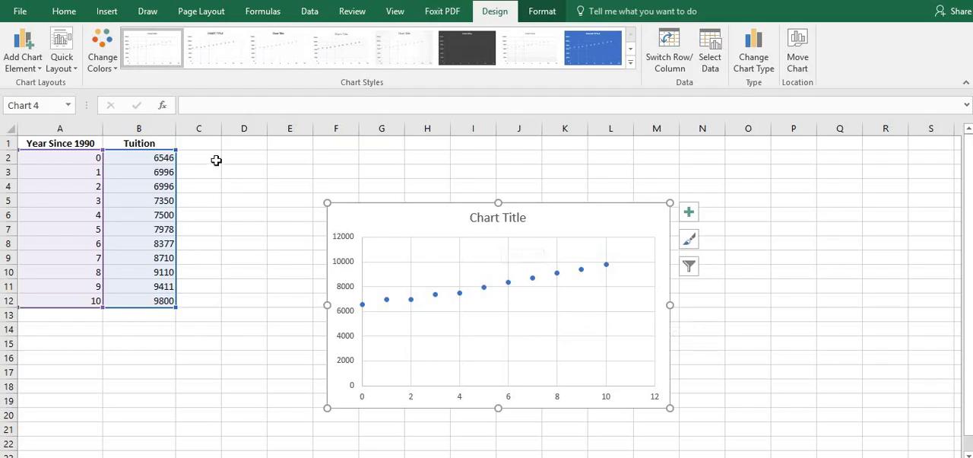
click(67, 71)
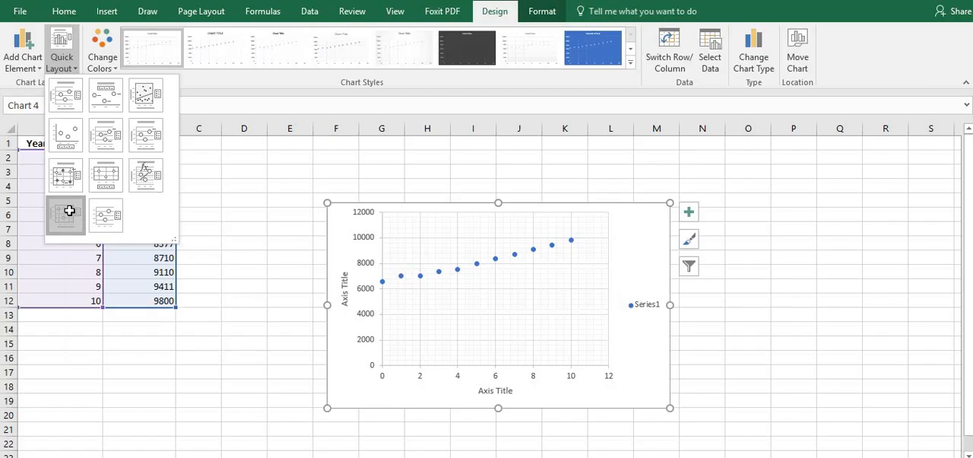
Apply Layout 10 and title the axes Tuition (vertical) and Years Since 1990 (horizontal).
click(71, 216)
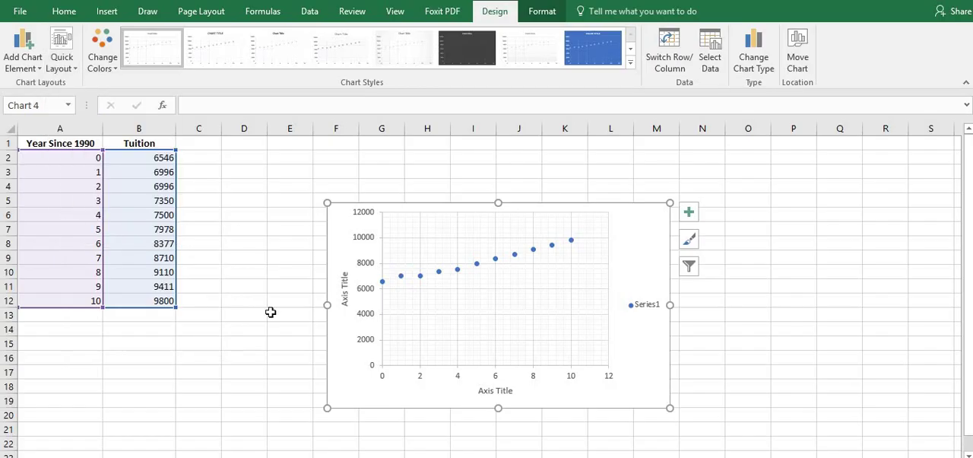
click(345, 289)
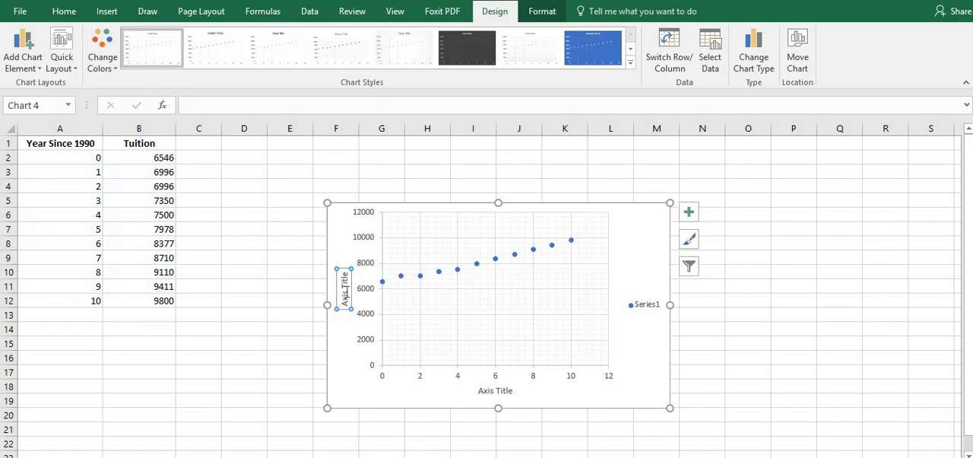
text(Tui)
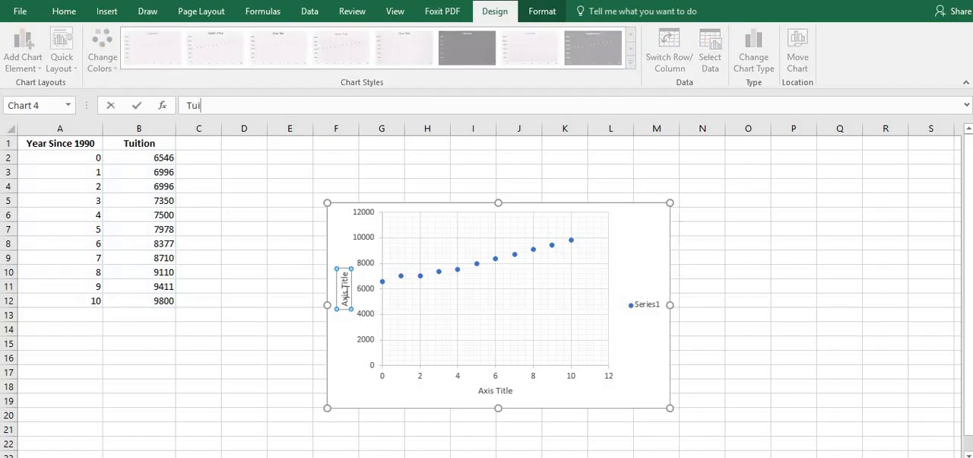
text(tion)
click(498, 390)
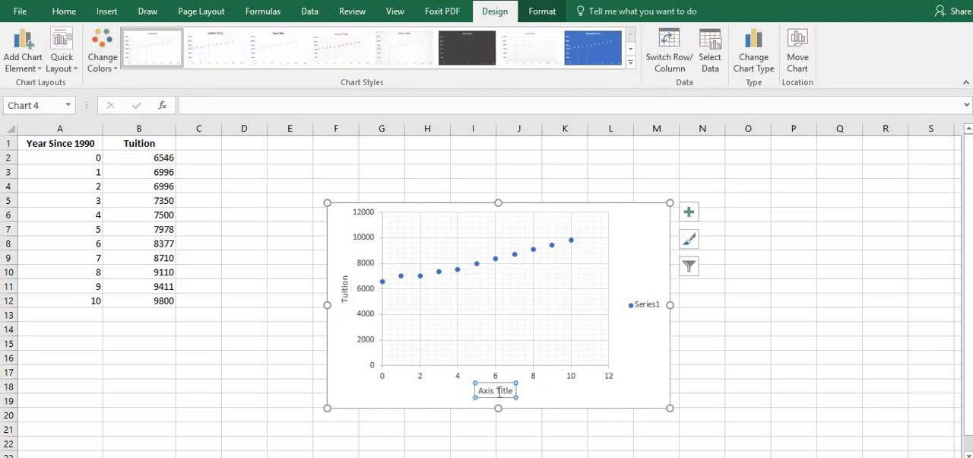
text(Yea)
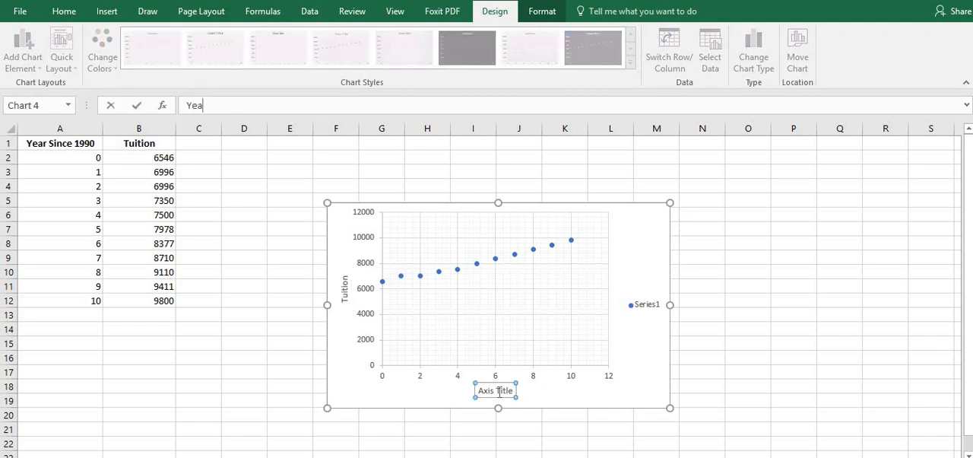
text(rs Since)
text( 1990)
key(Return)
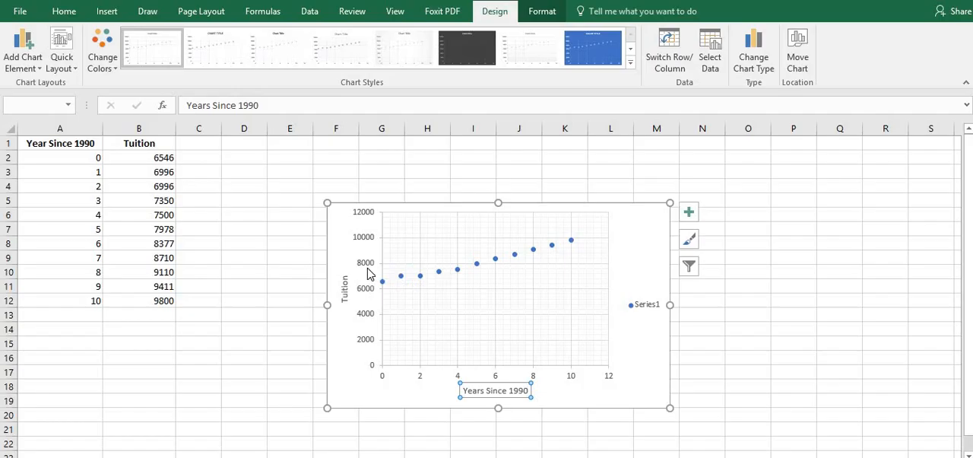
click(369, 274)
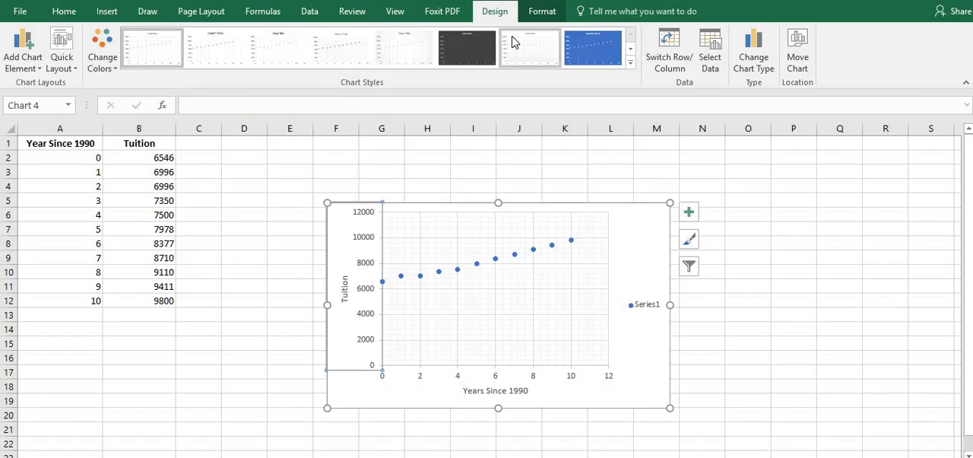
Reach the Axis Options bounds settings in the Format Axis pane for the vertical axis.
click(542, 11)
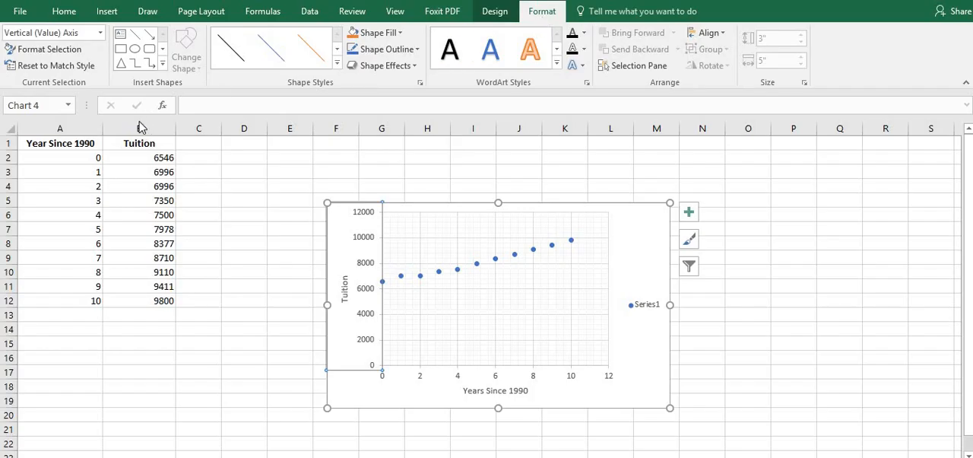
click(50, 49)
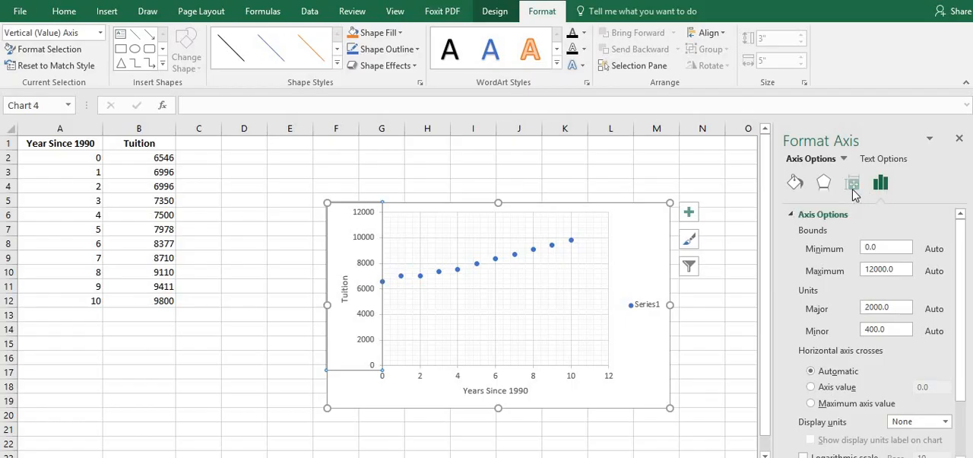
click(853, 185)
click(824, 183)
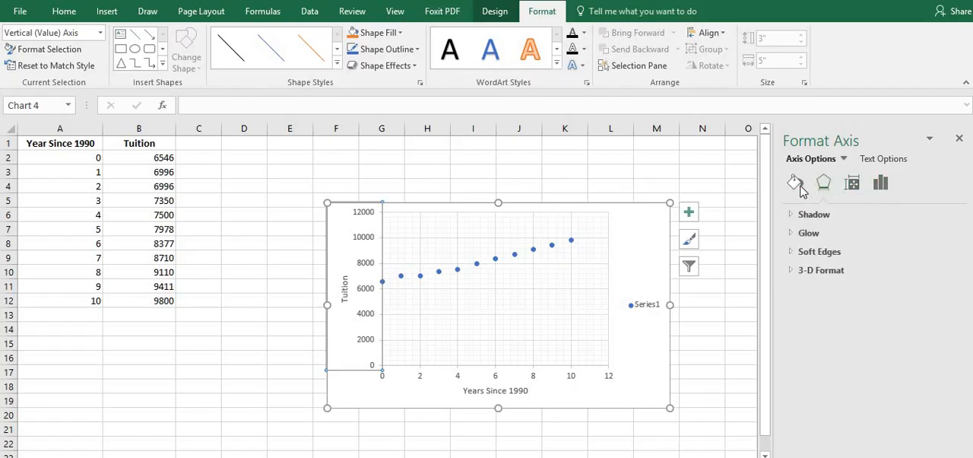
click(795, 183)
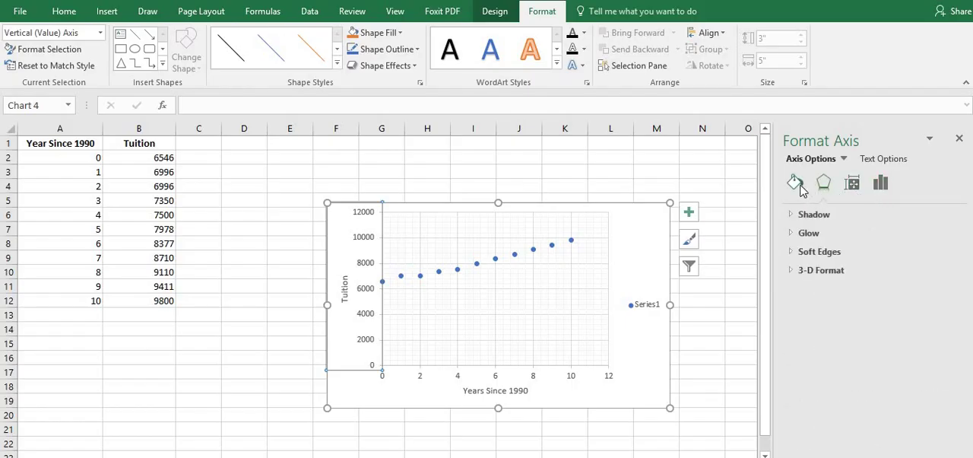
click(881, 183)
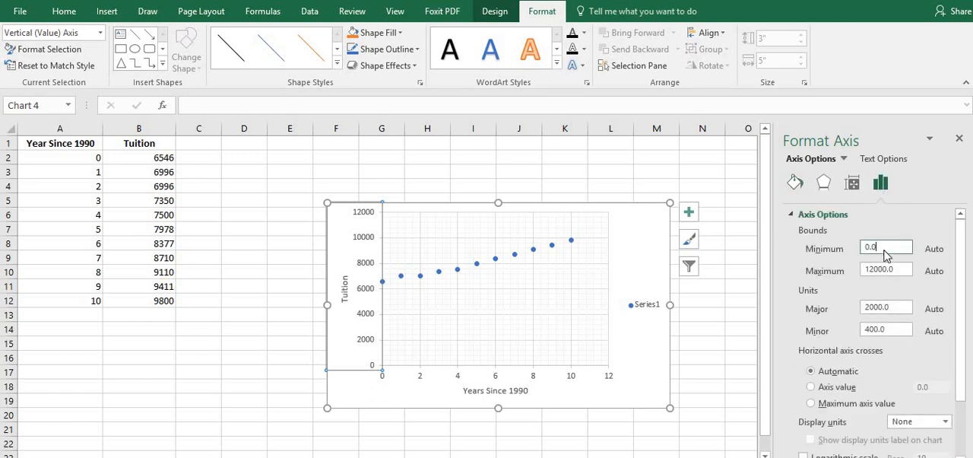
Set the Tuition axis minimum bound to 6000, then move to the Years Since 1990 axis.
drag(885, 248, 861, 249)
text(6000)
key(Return)
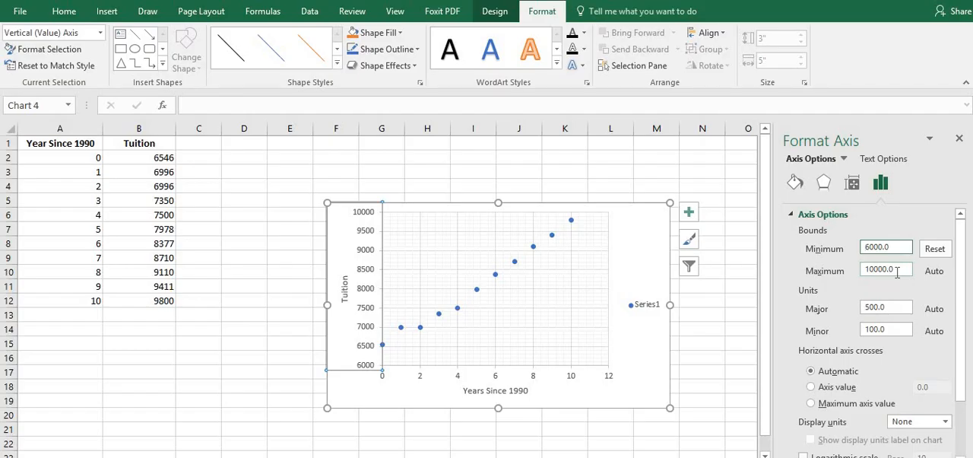
click(494, 378)
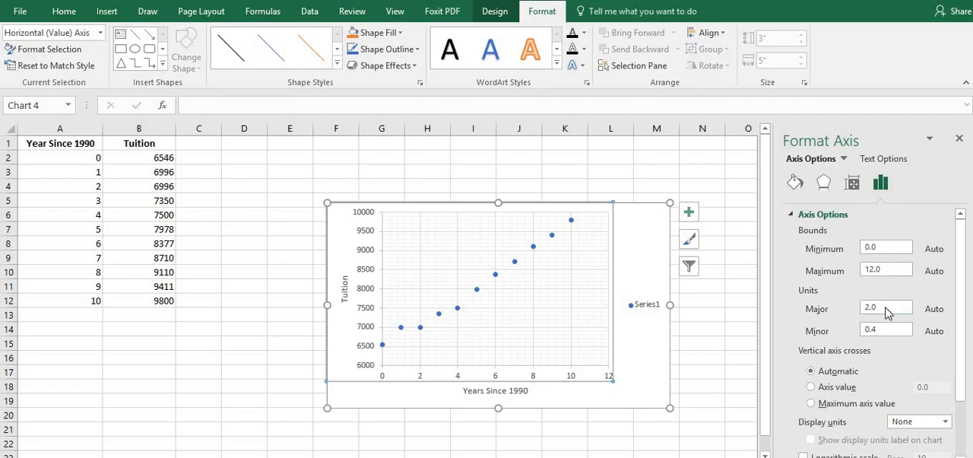
Set the Years Since 1990 axis major unit to 1 so it runs 0 to 11 yearly.
drag(884, 307, 859, 310)
text(1)
key(Return)
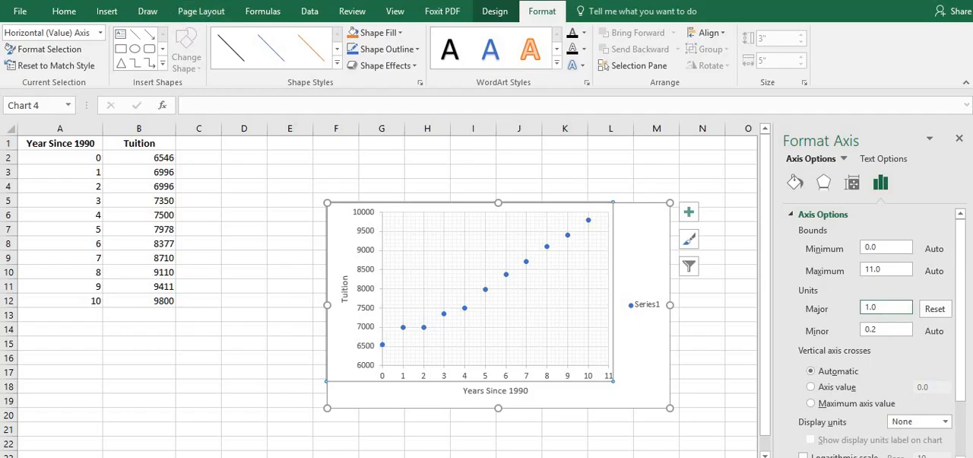
click(494, 12)
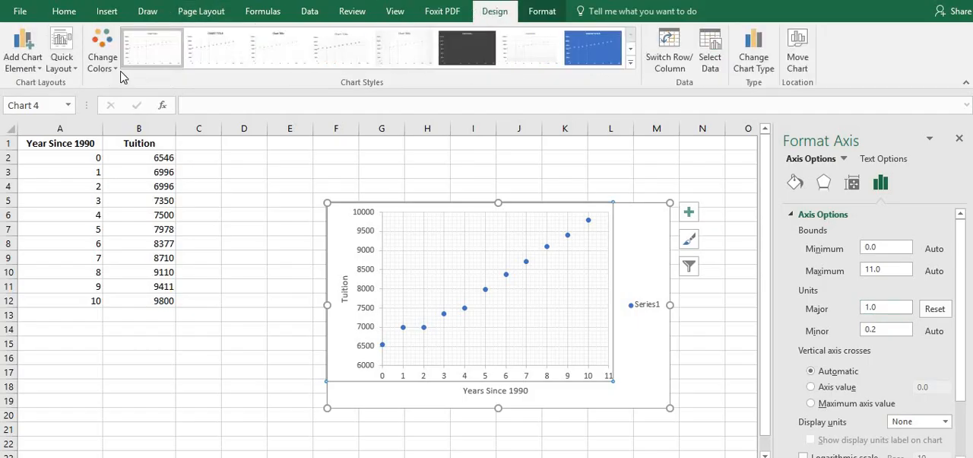
click(36, 70)
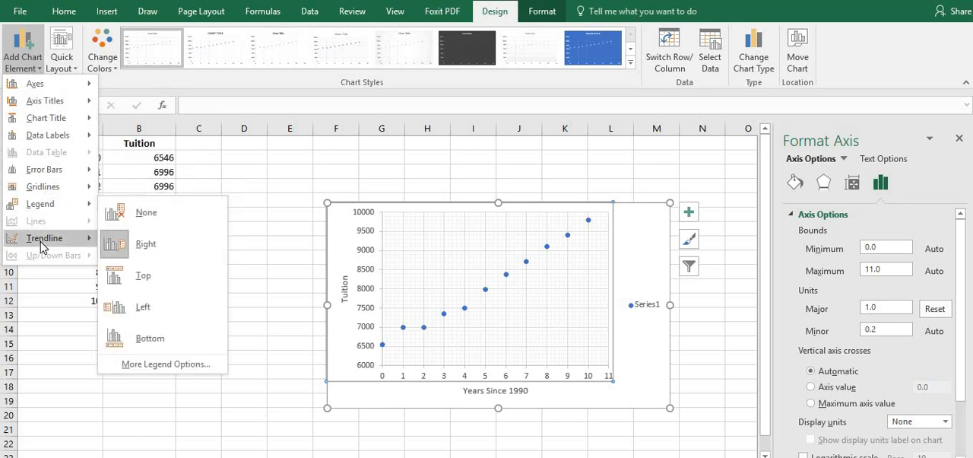
mouse_move(45, 238)
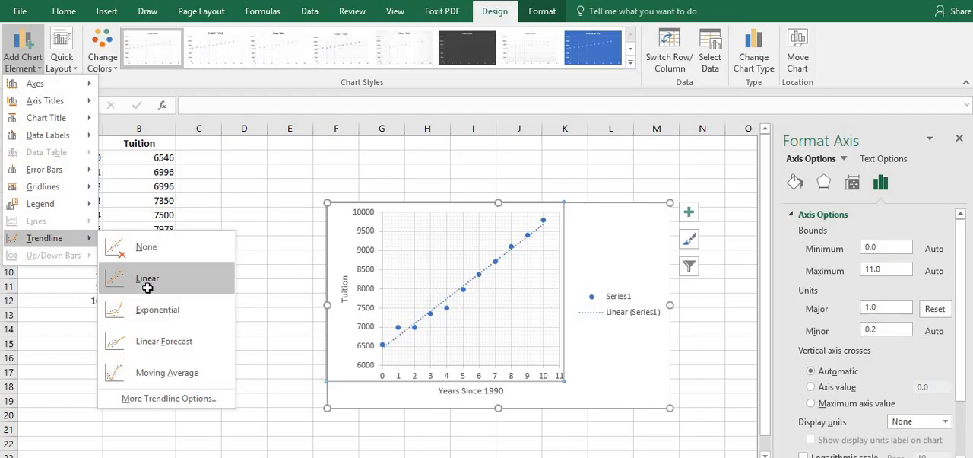
click(150, 281)
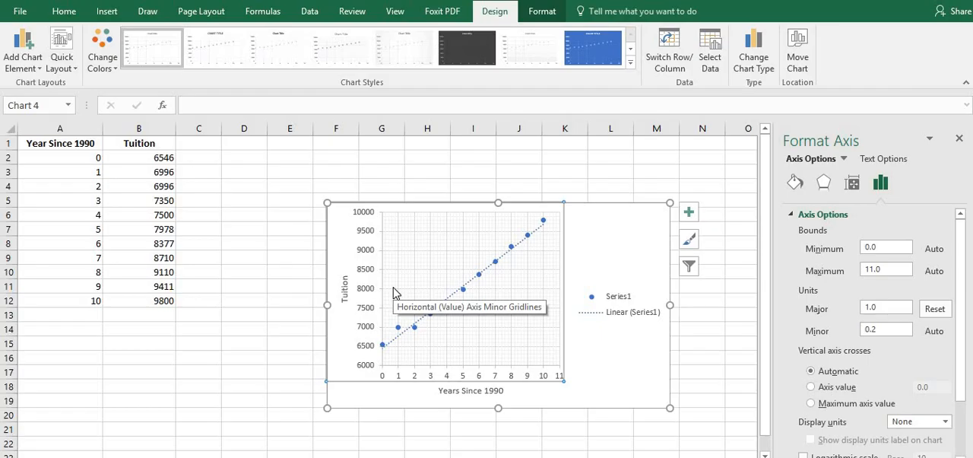
key(ctrl+z)
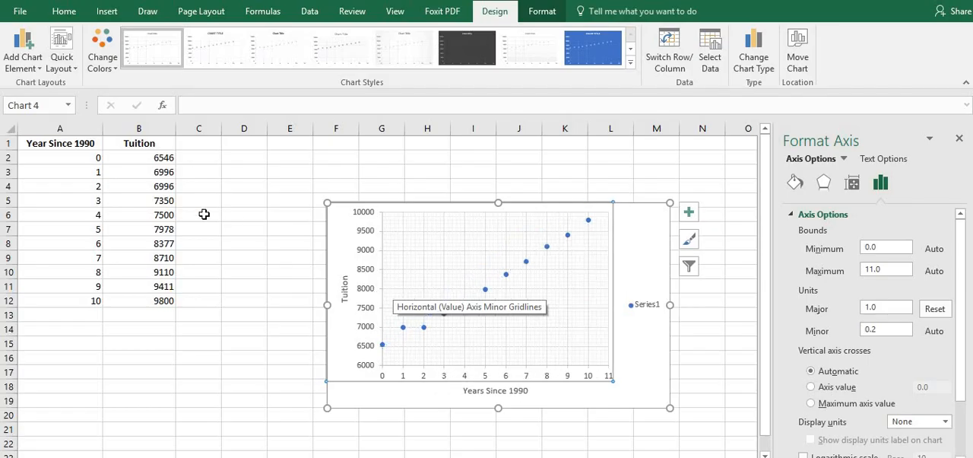
Add an exponential trendline through the Series1 tuition points via Add Chart Element.
click(23, 61)
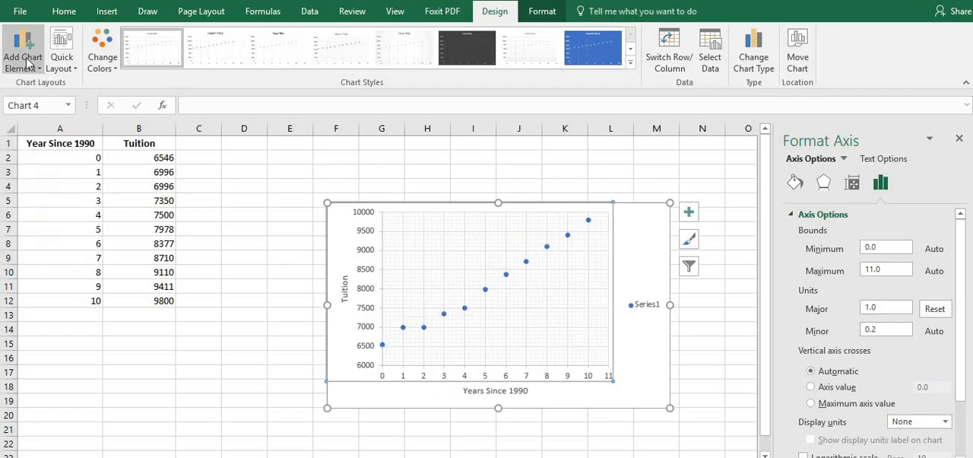
click(26, 62)
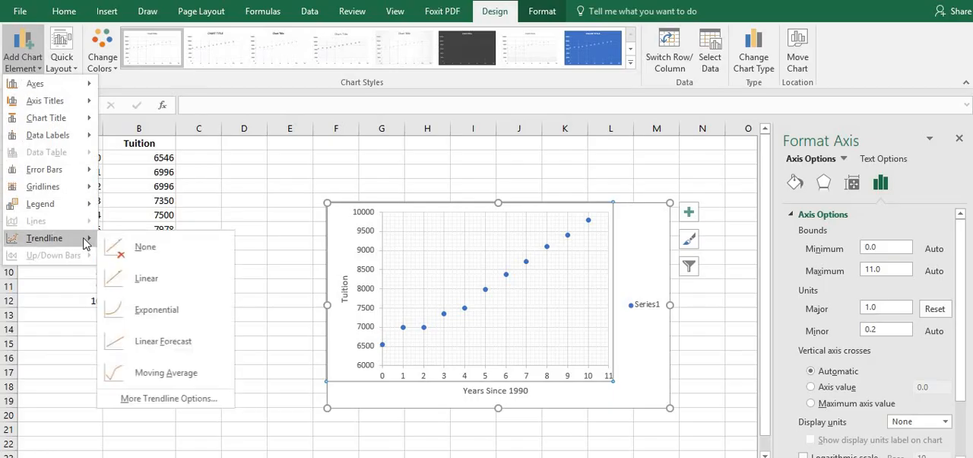
mouse_move(44, 238)
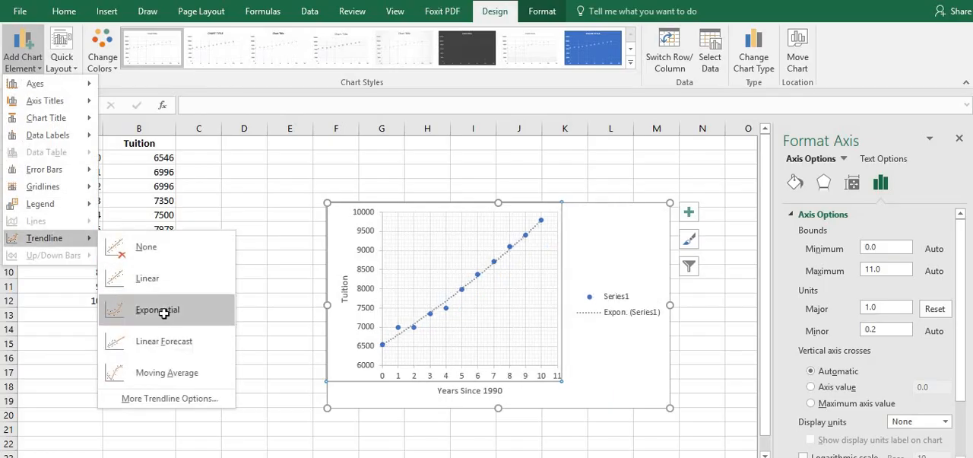
click(167, 317)
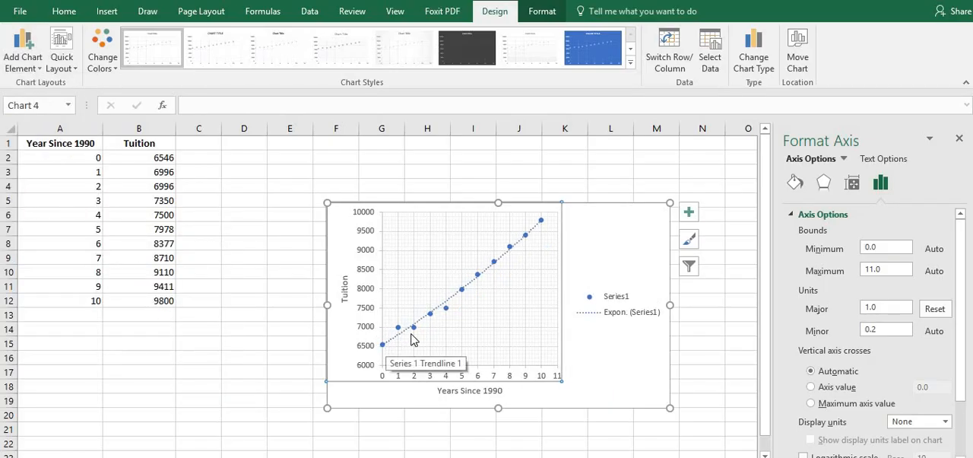